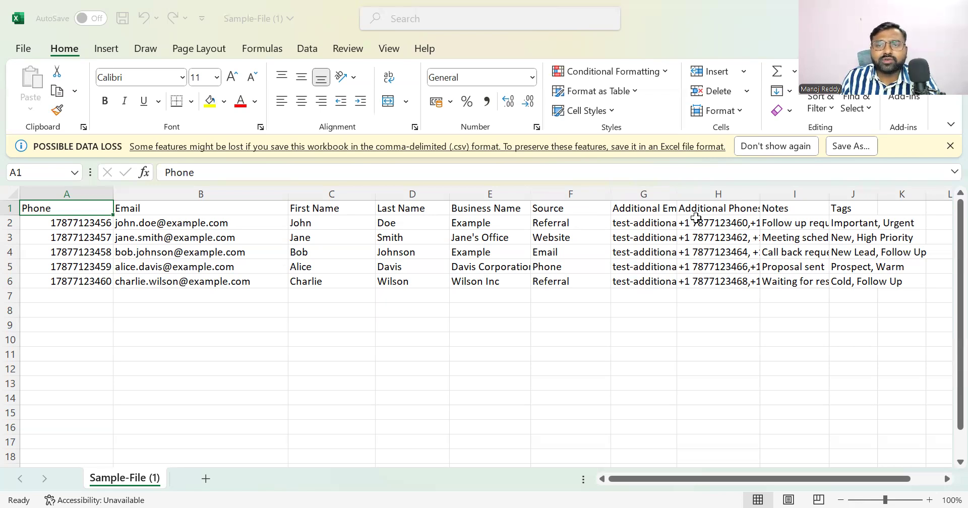
Switch from the sample spreadsheet to NXT CRM and start a new import from the Contacts list.
click(407, 294)
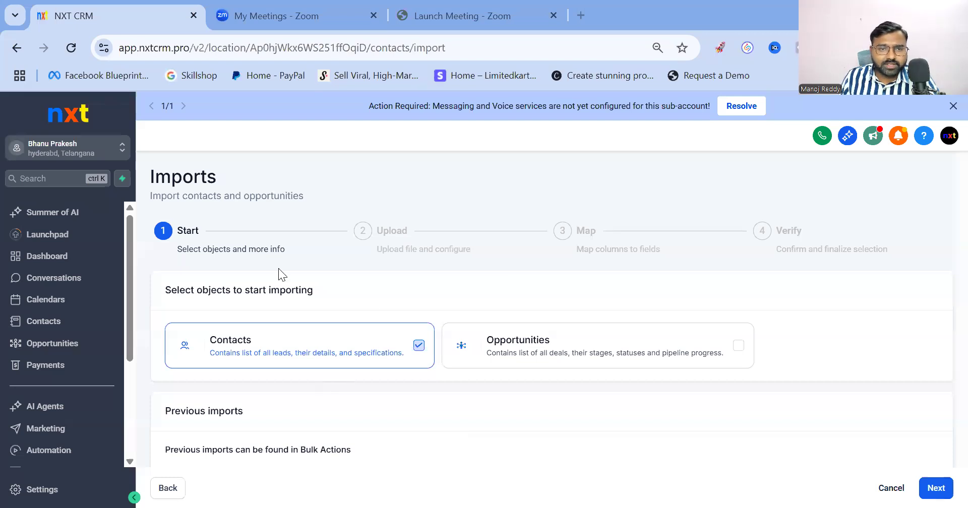
click(45, 321)
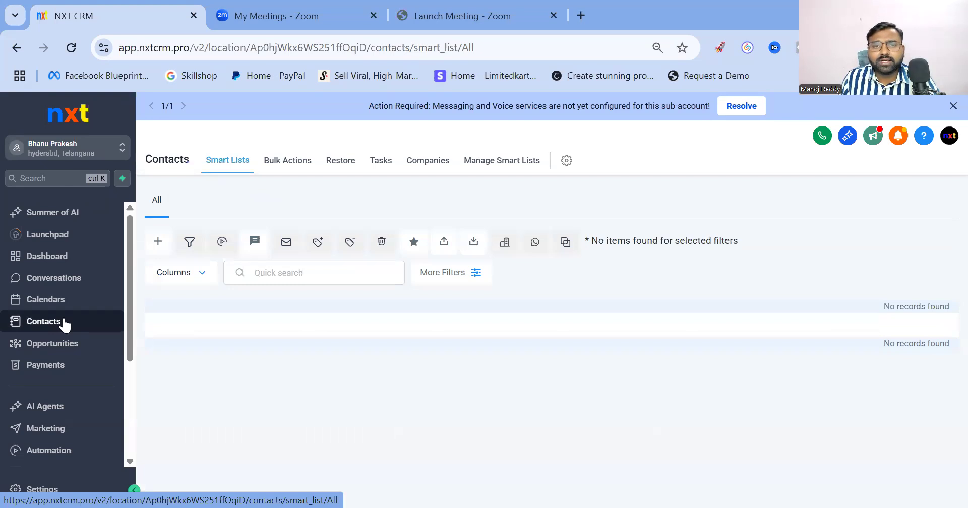
click(474, 246)
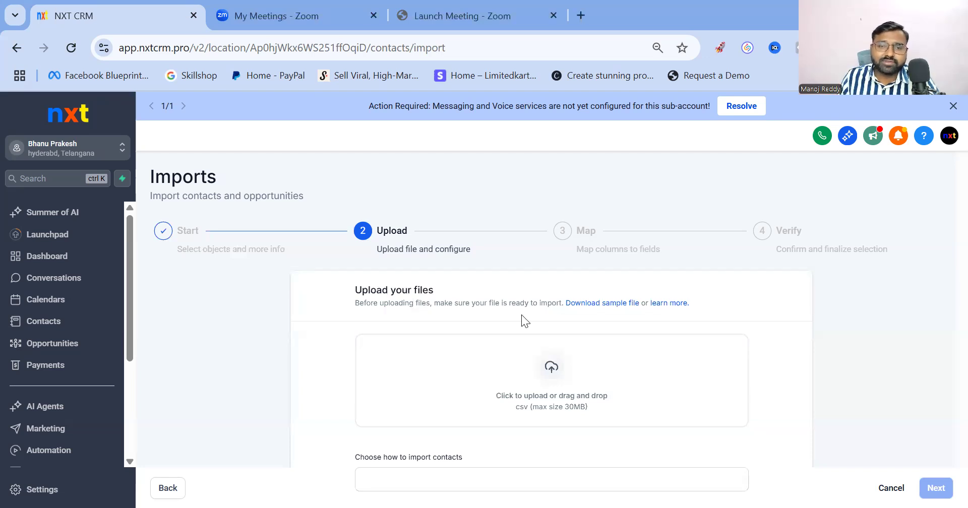
Upload Sample-File (1).csv from Downloads as the contact import file and continue to column mapping.
click(572, 368)
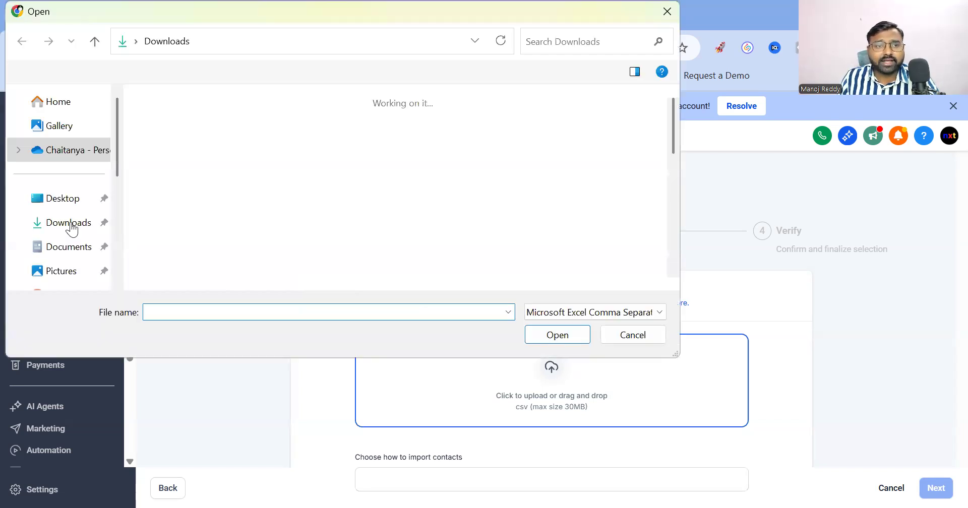
click(183, 157)
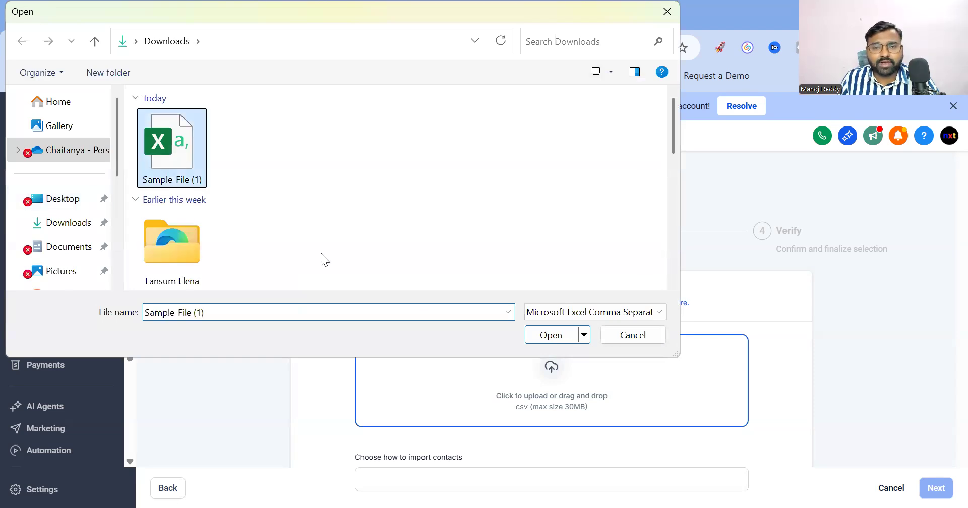
key(Return)
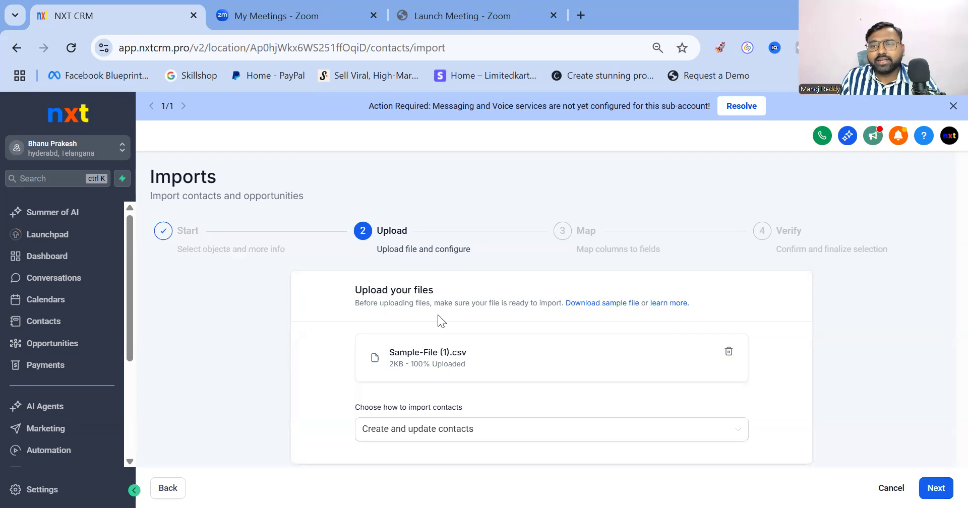
click(940, 488)
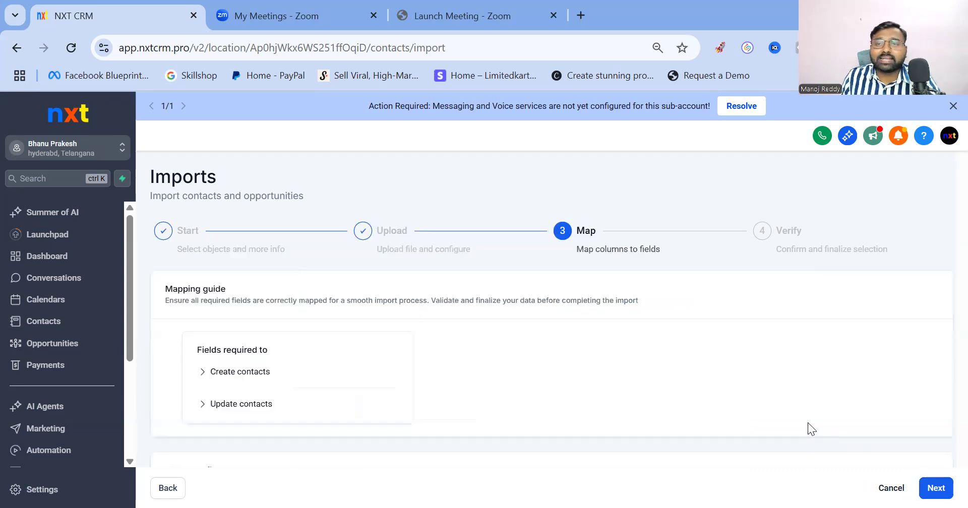
Examine the required fields for creating and updating contacts and how the uploaded columns map to contact fields.
click(250, 376)
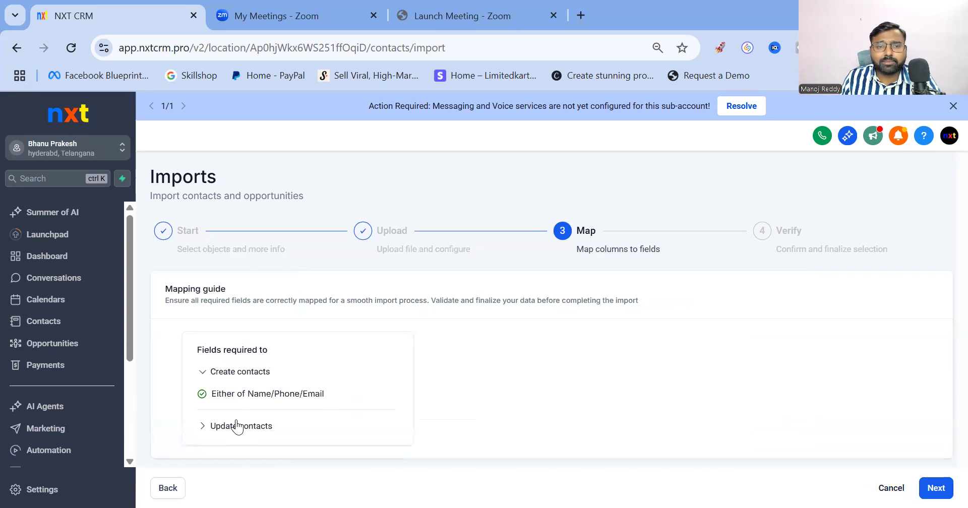
click(238, 427)
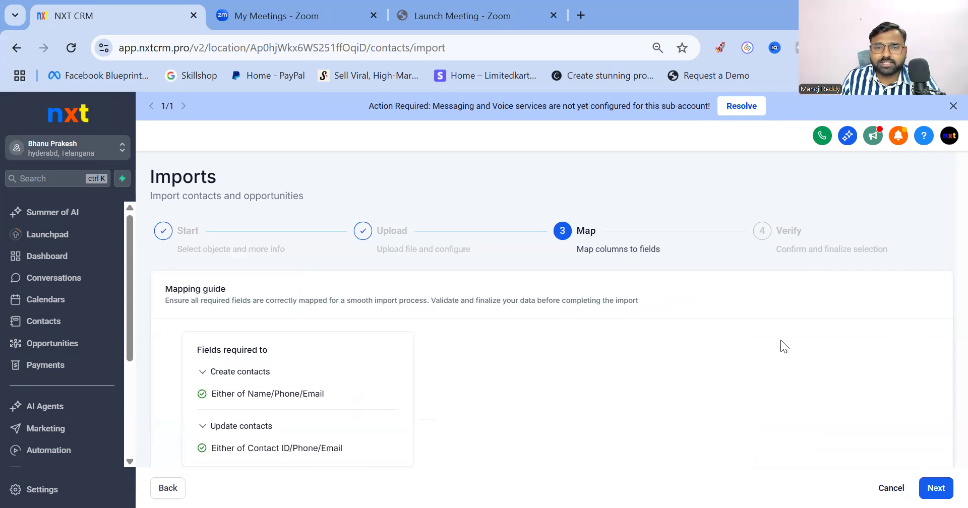
scroll(759, 339, down, 8)
scroll(505, 358, up, 3)
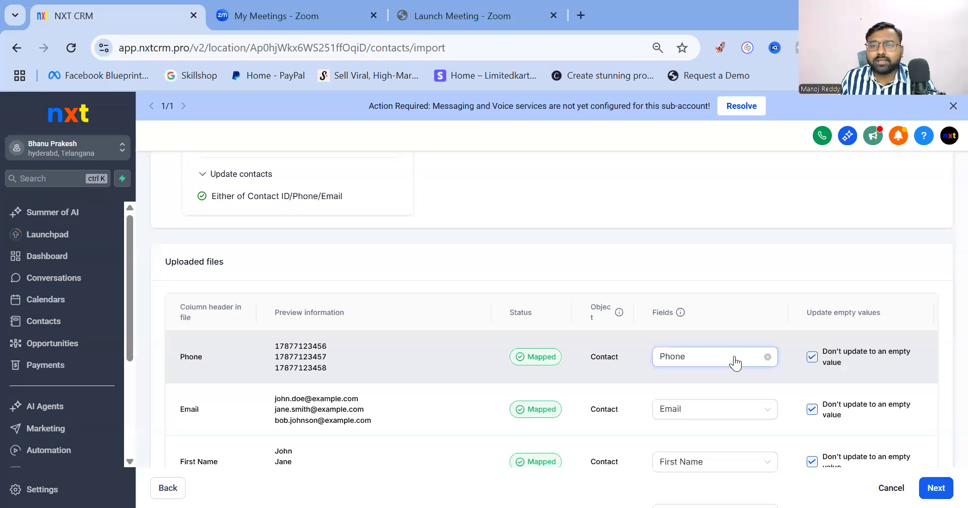
click(715, 357)
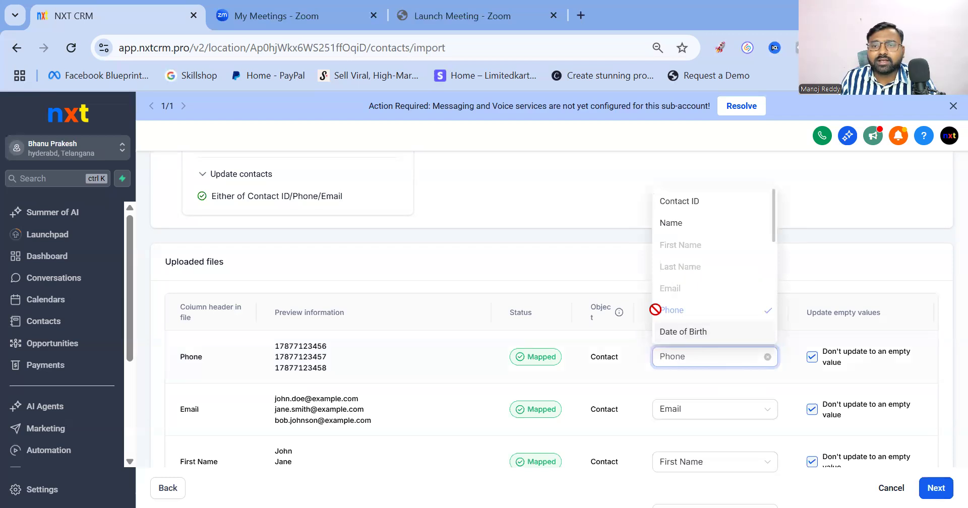
click(586, 367)
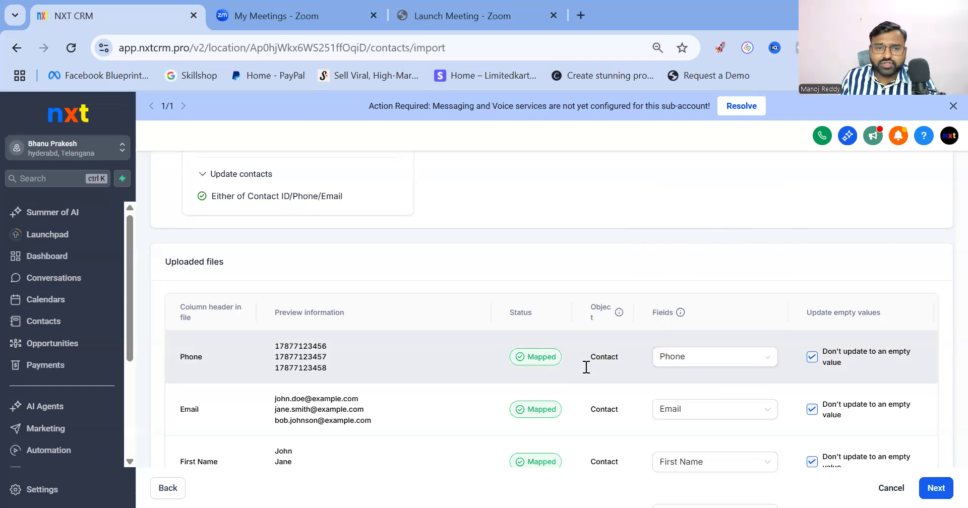
scroll(540, 351, down, 10)
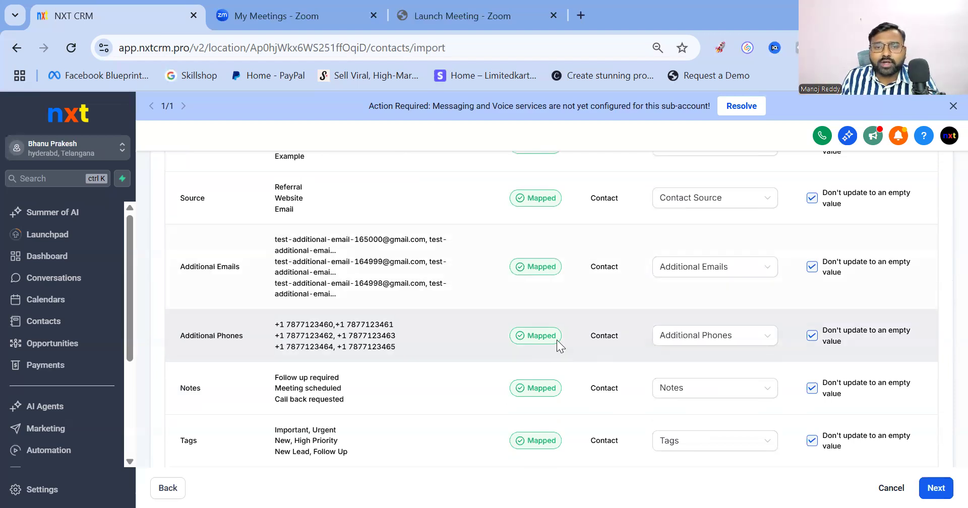
Accept the column mapping and review the import preferences and mapping summary for verification.
click(934, 488)
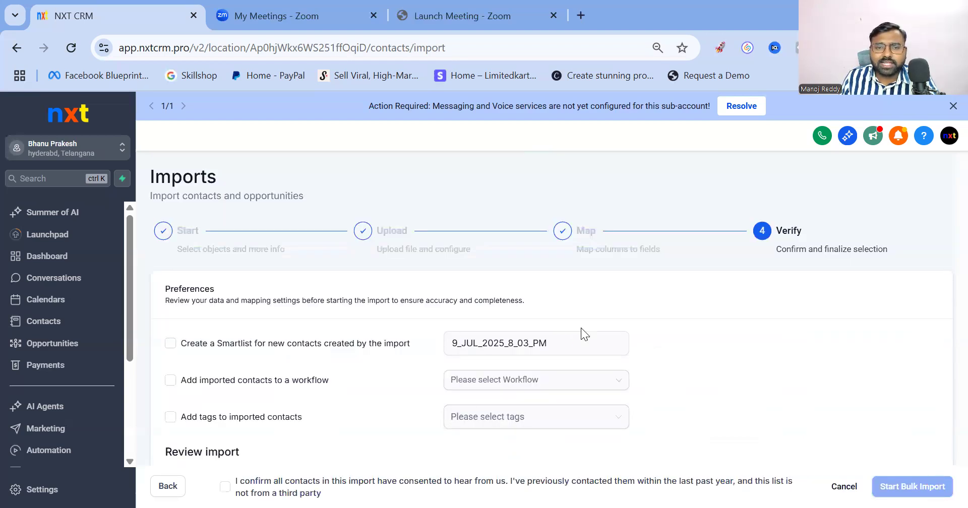
scroll(295, 340, down, 5)
scroll(386, 295, down, 5)
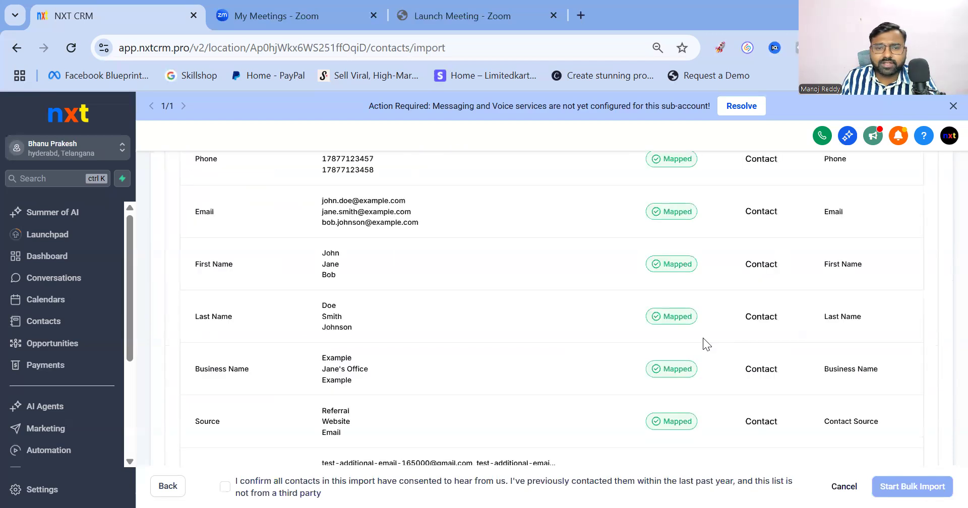
scroll(450, 298, down, 4)
scroll(460, 288, up, 15)
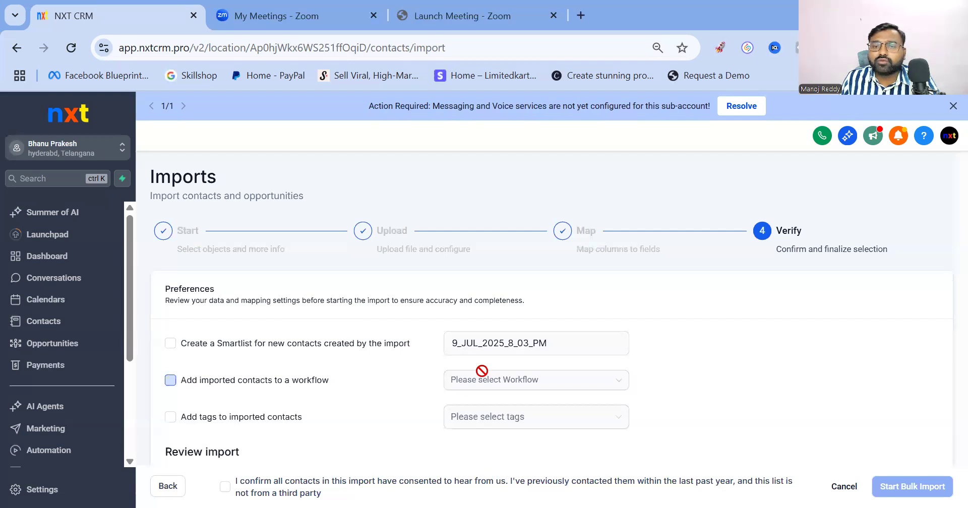
Try the preference for adding imported contacts to a workflow and turn it off again.
click(170, 380)
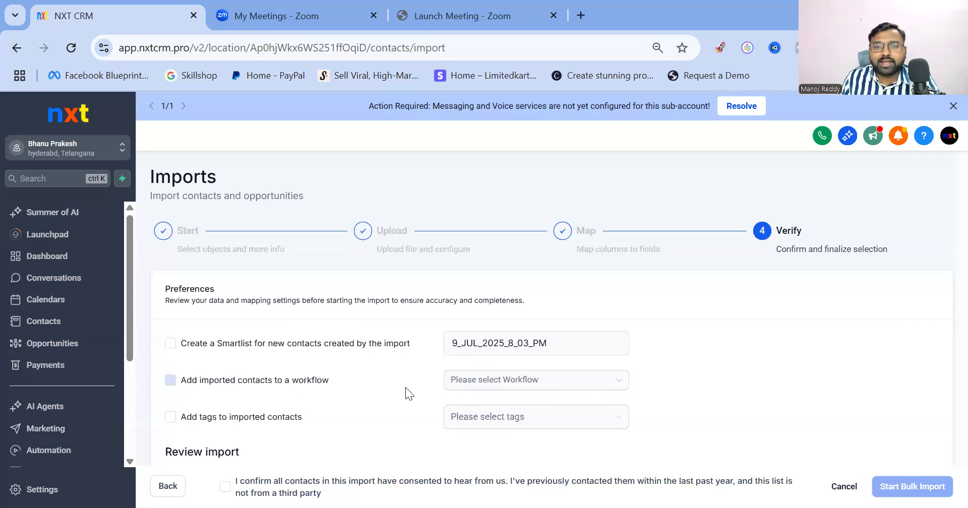
click(469, 391)
click(701, 372)
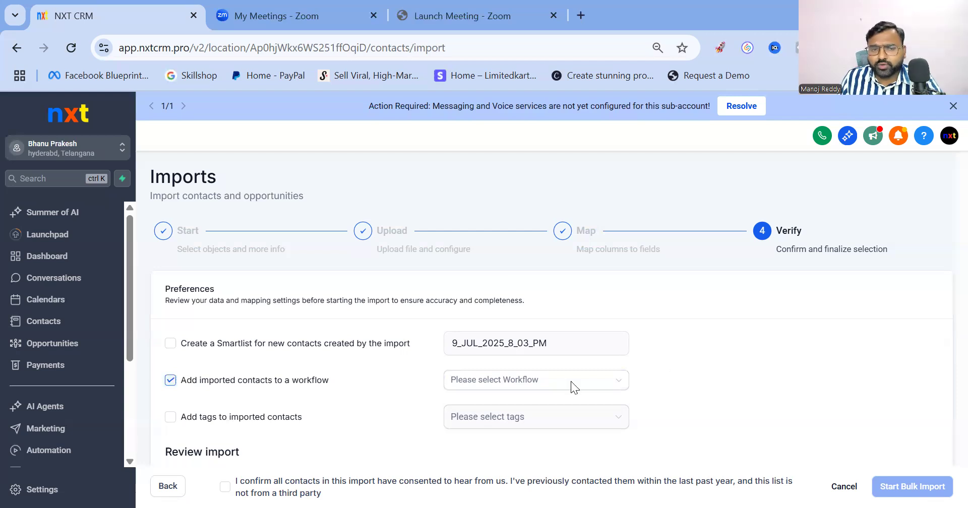
click(171, 380)
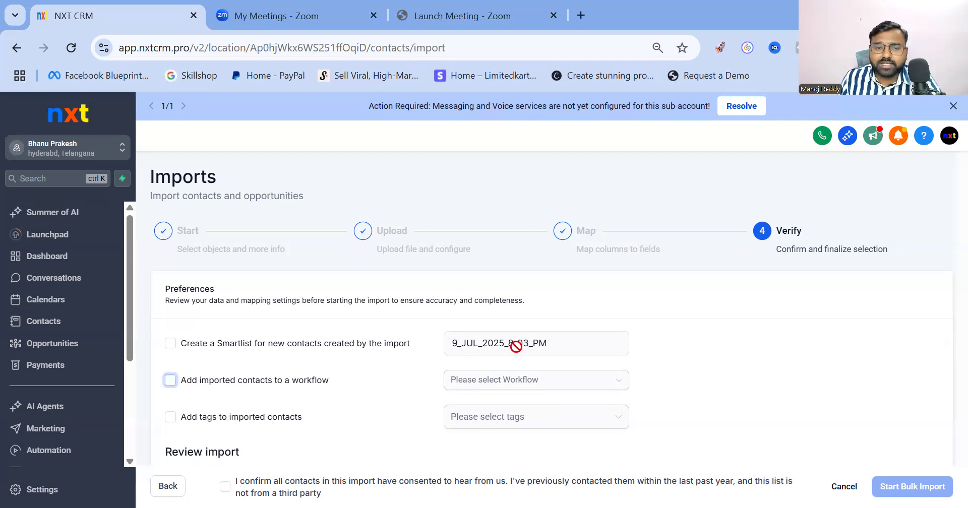
scroll(531, 379, down, 5)
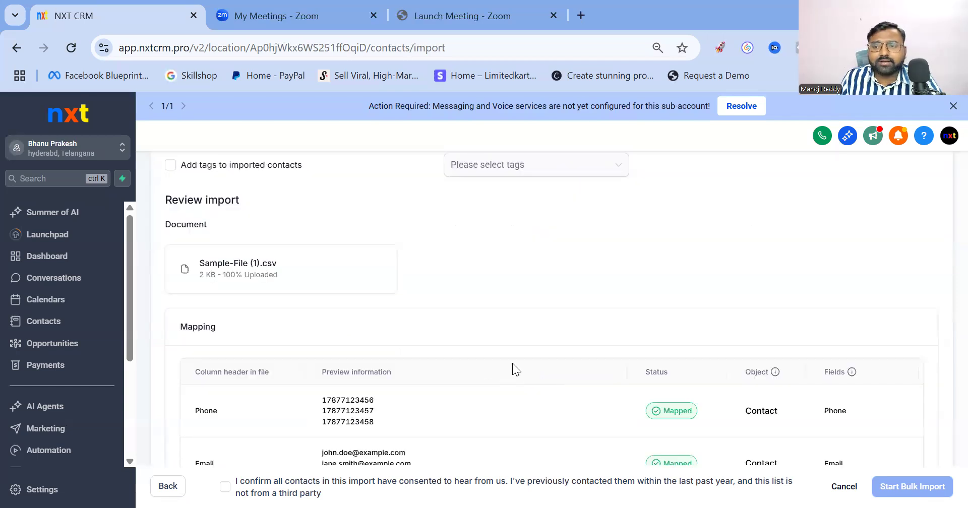
scroll(522, 353, up, 5)
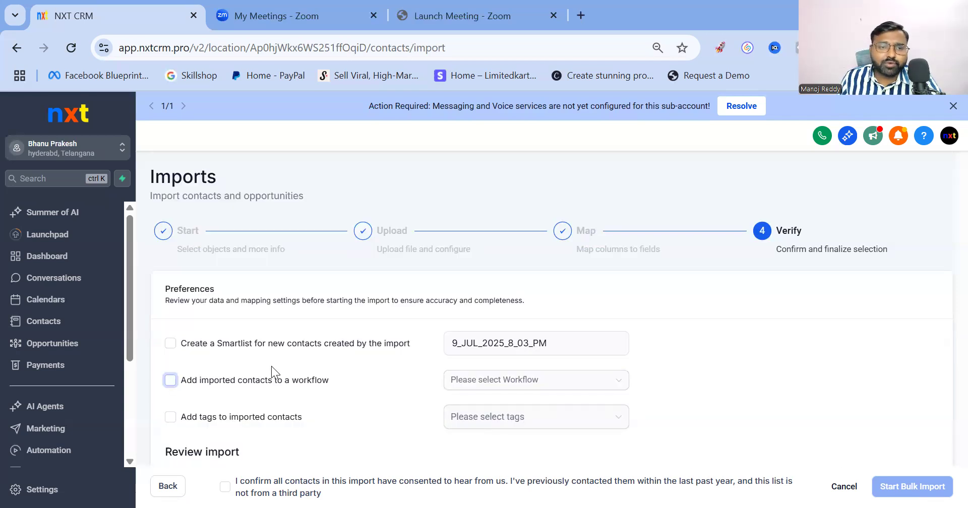
Try enabling the Smartlist, workflow and tags preferences for the imported contacts, and clear all three again.
click(171, 343)
click(171, 380)
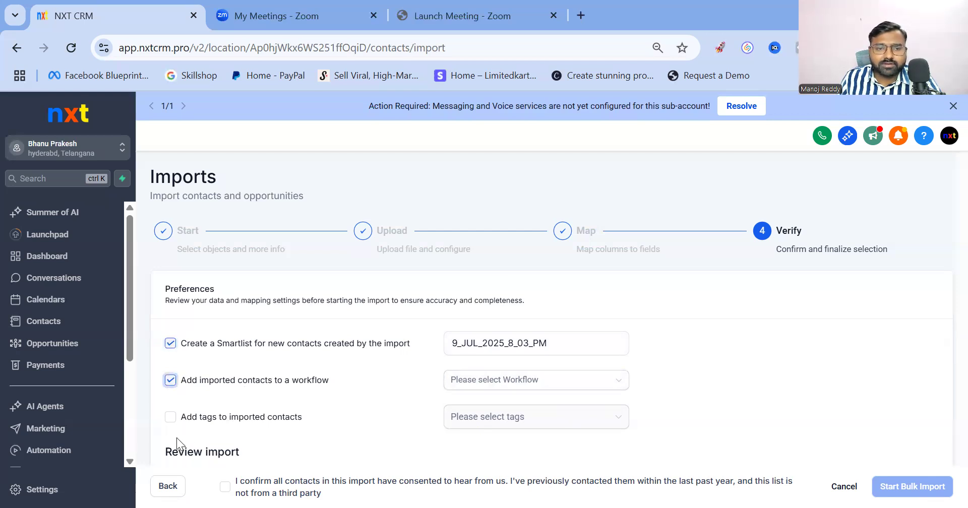
click(170, 417)
scroll(520, 325, down, 10)
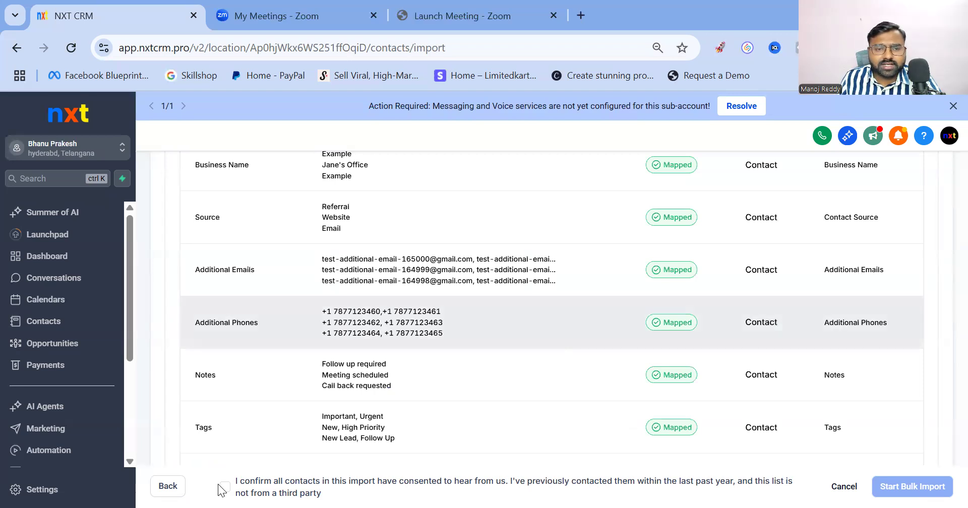
scroll(193, 338, up, 10)
click(170, 343)
click(170, 380)
click(224, 417)
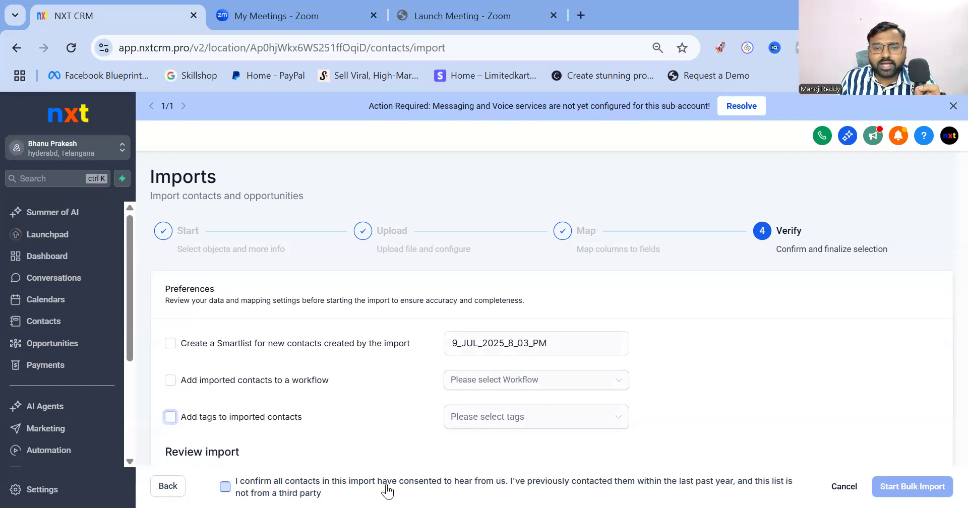
Confirm that all contacts in the import have consented and start the bulk import.
click(231, 488)
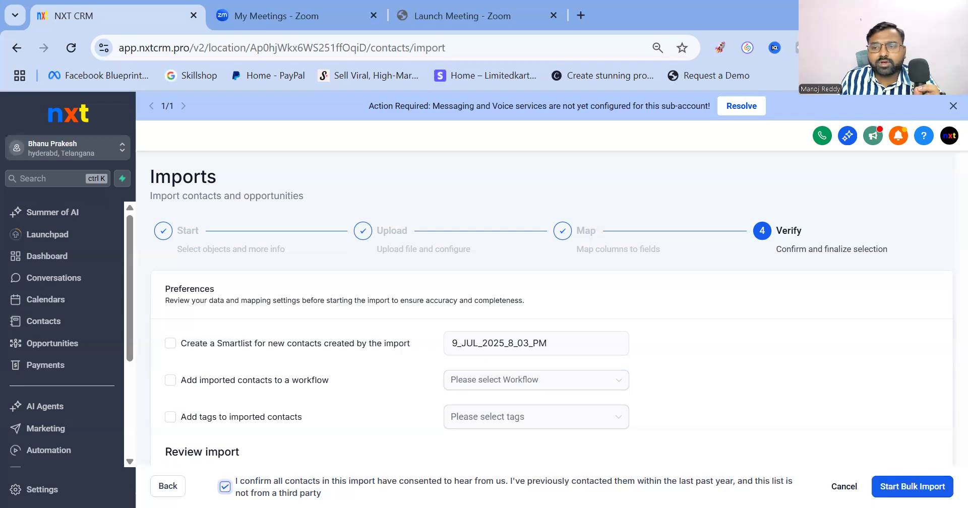
click(909, 488)
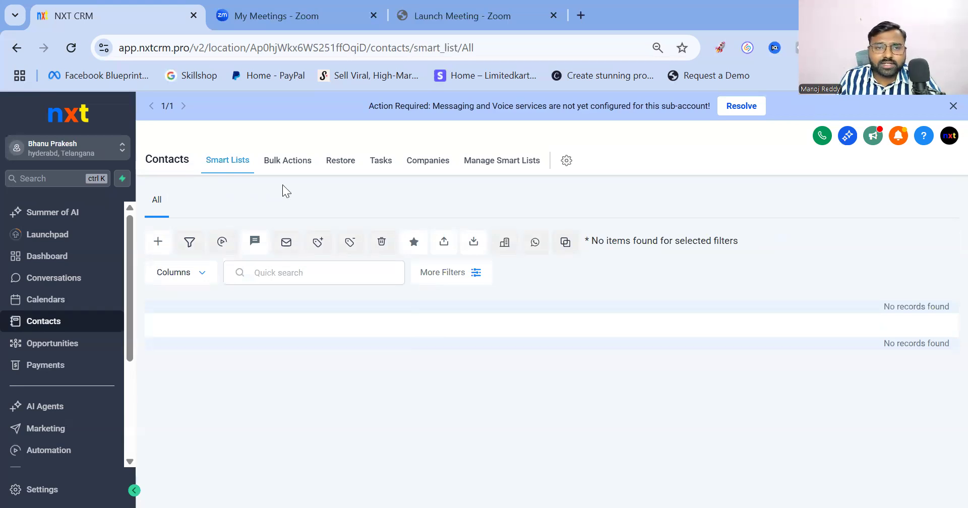
Check the successful records in the bulk import stats under Bulk Actions and return to the Smart Lists.
click(292, 161)
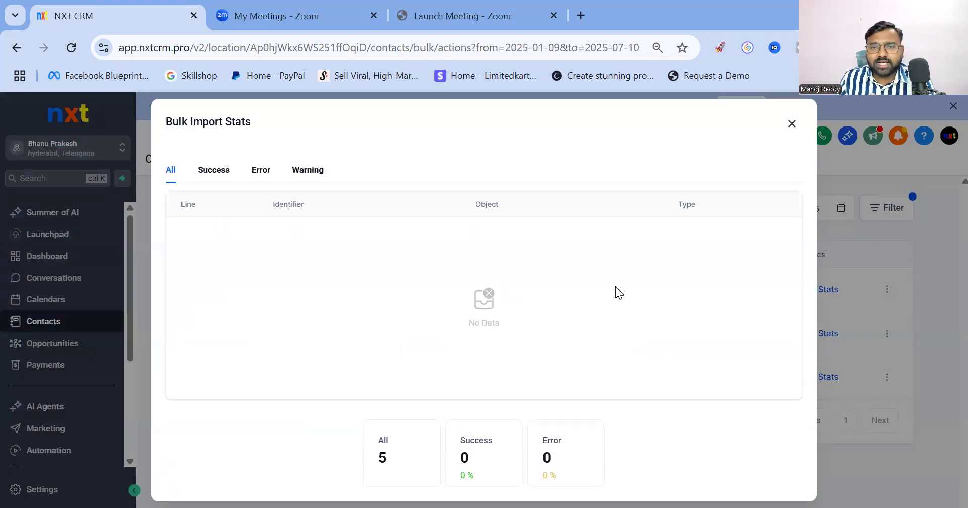
click(206, 173)
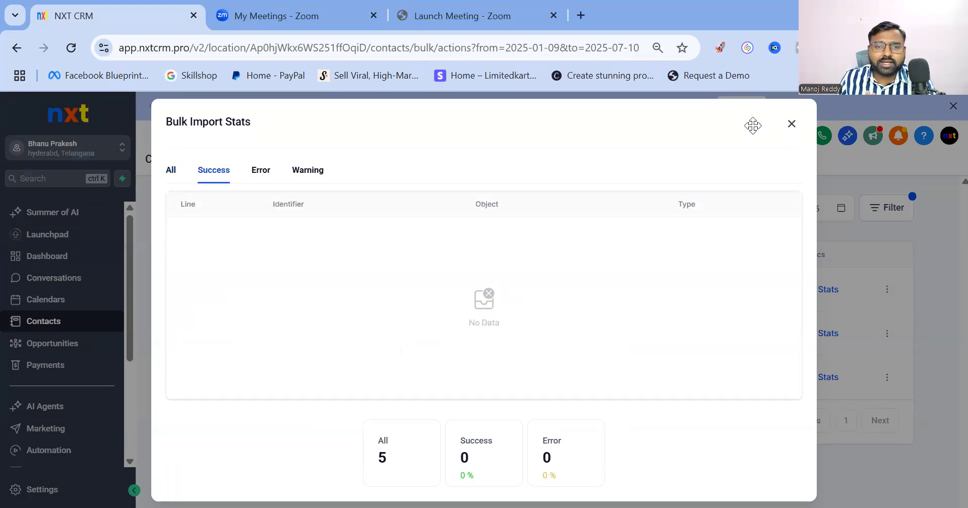
click(150, 122)
click(227, 161)
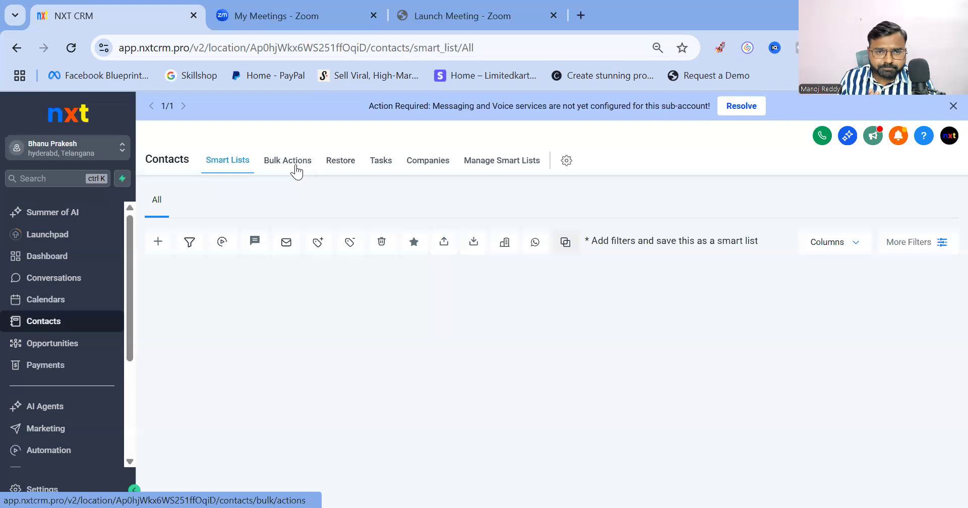